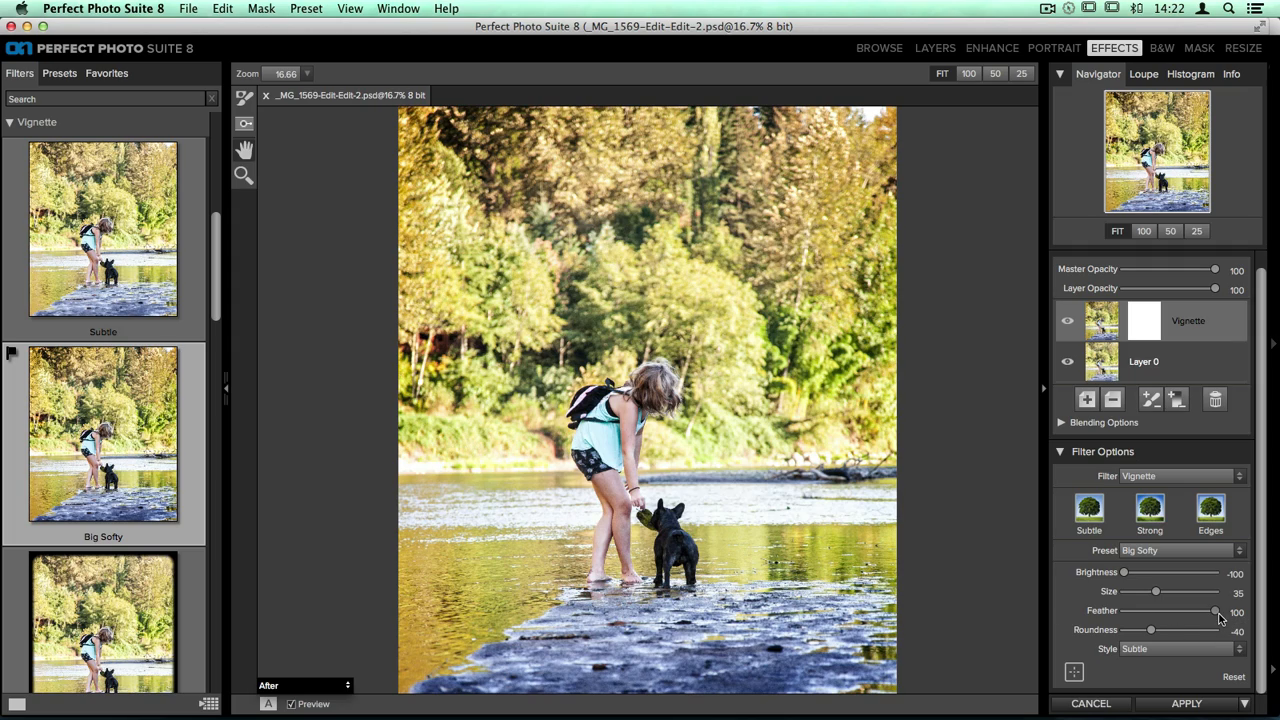
Shape the vignette with Feather 0, Roundness 88 and Size 20
left_click_drag(1216, 616, 1081, 599)
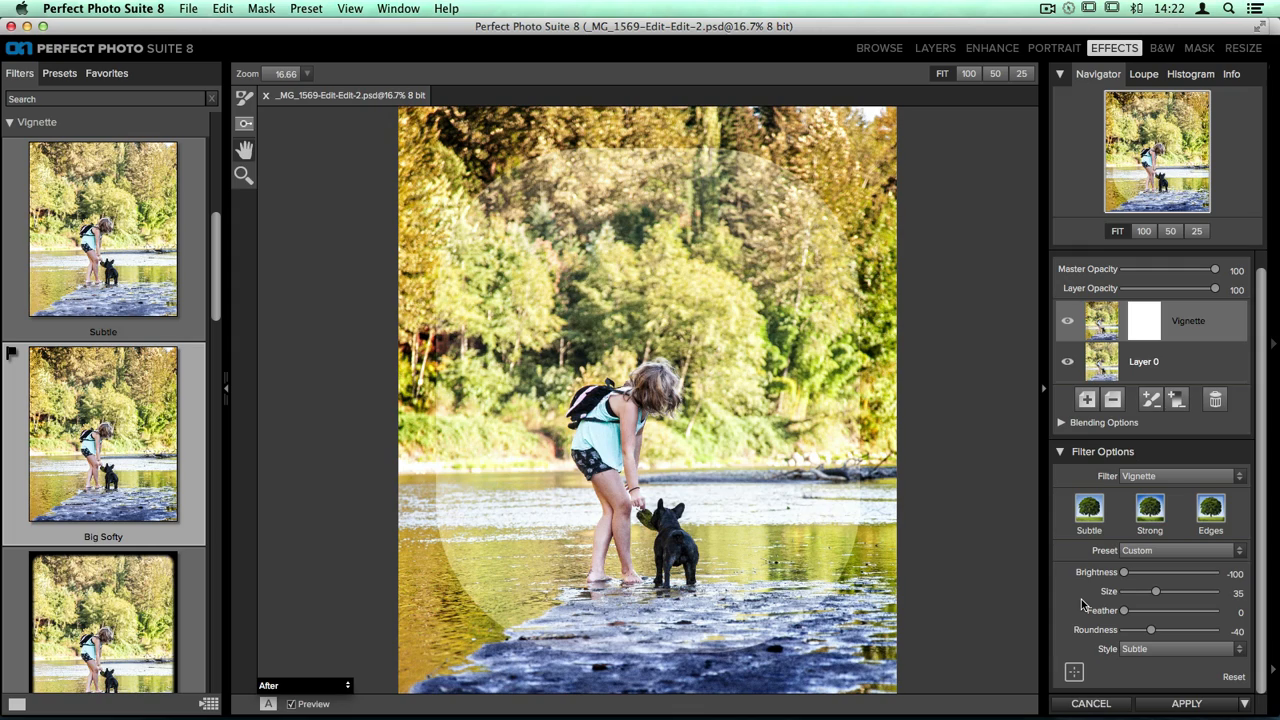
left_click_drag(1151, 630, 1209, 637)
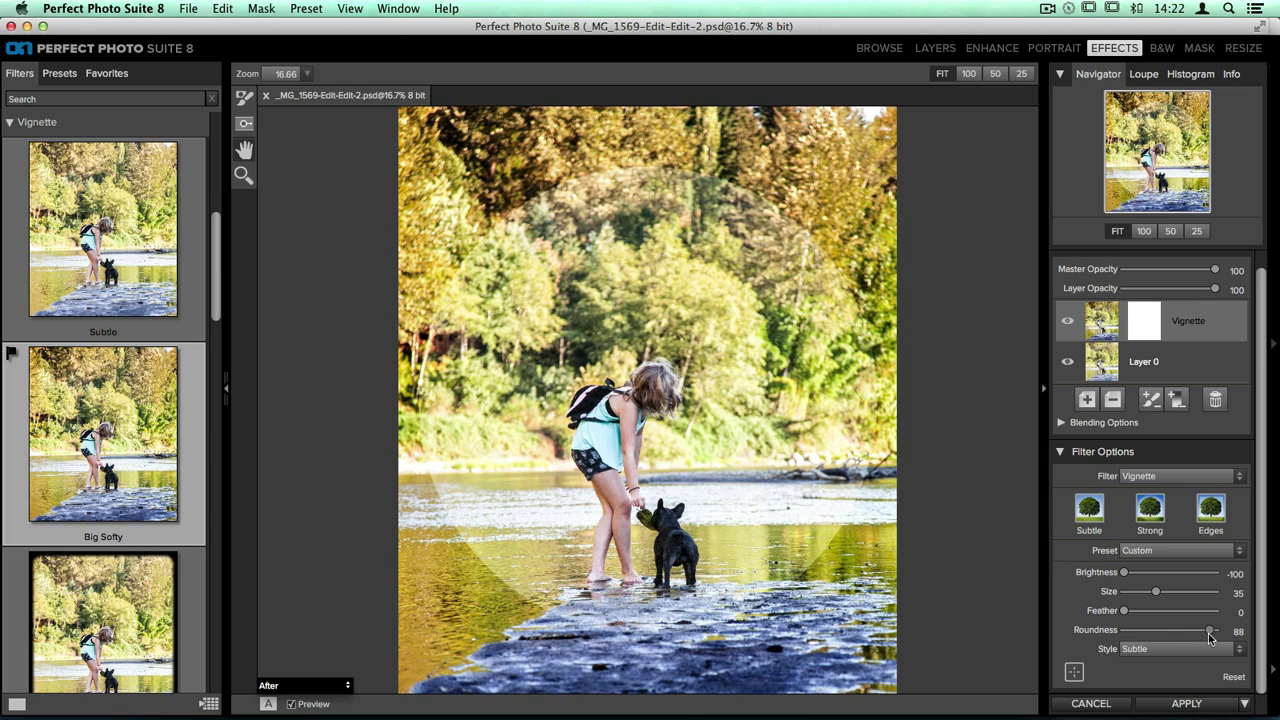
left_click_drag(1155, 593, 1143, 597)
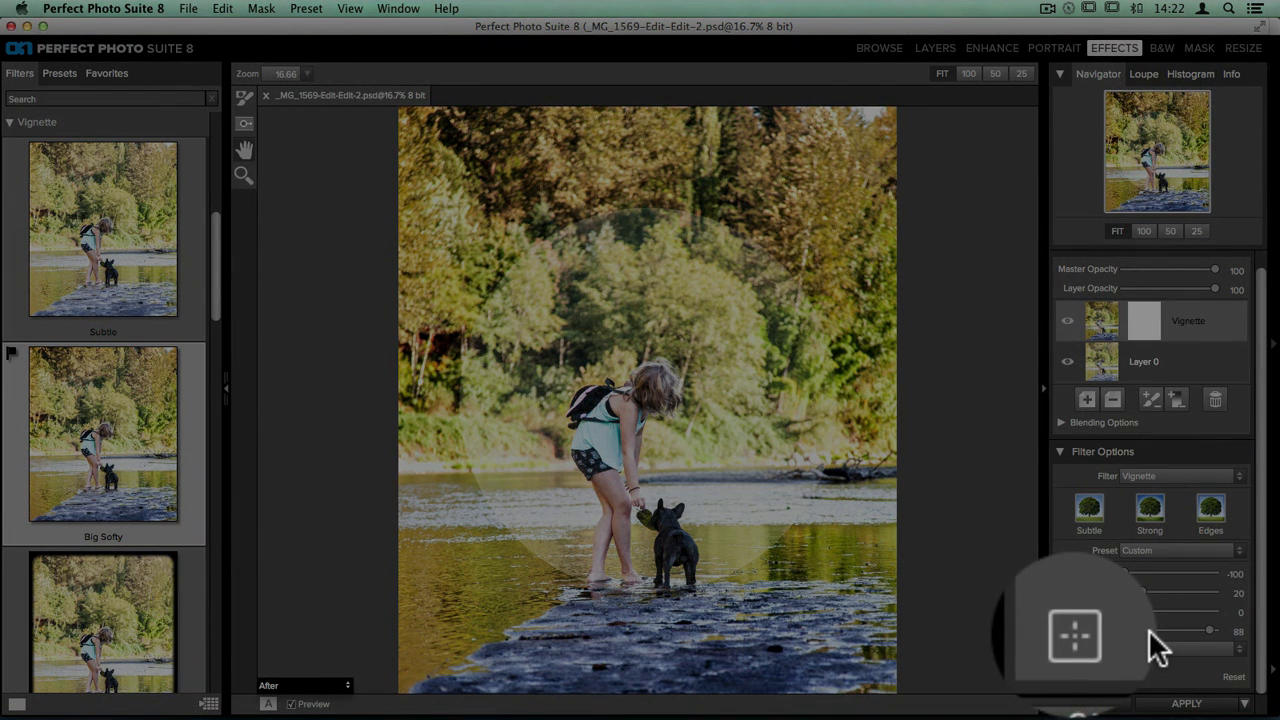
Recenter the vignette on the woman and the dog, just above the dog's head
left_click(1076, 671)
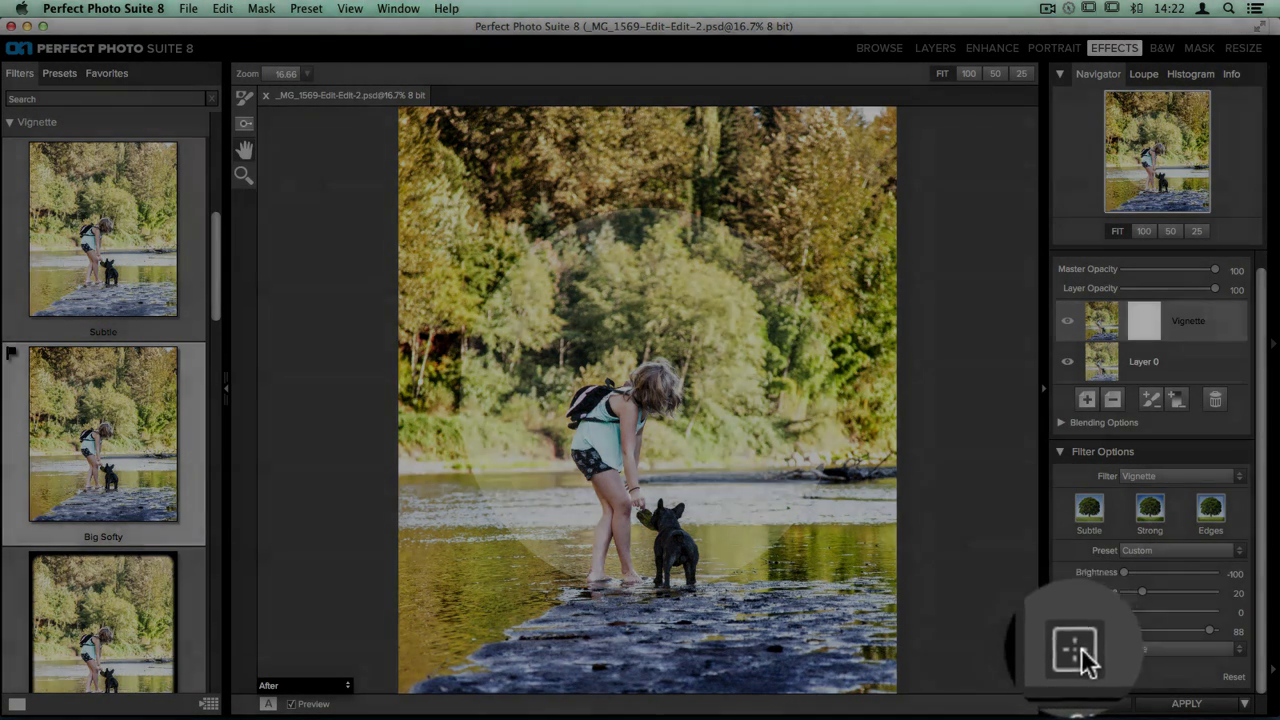
left_click(657, 432)
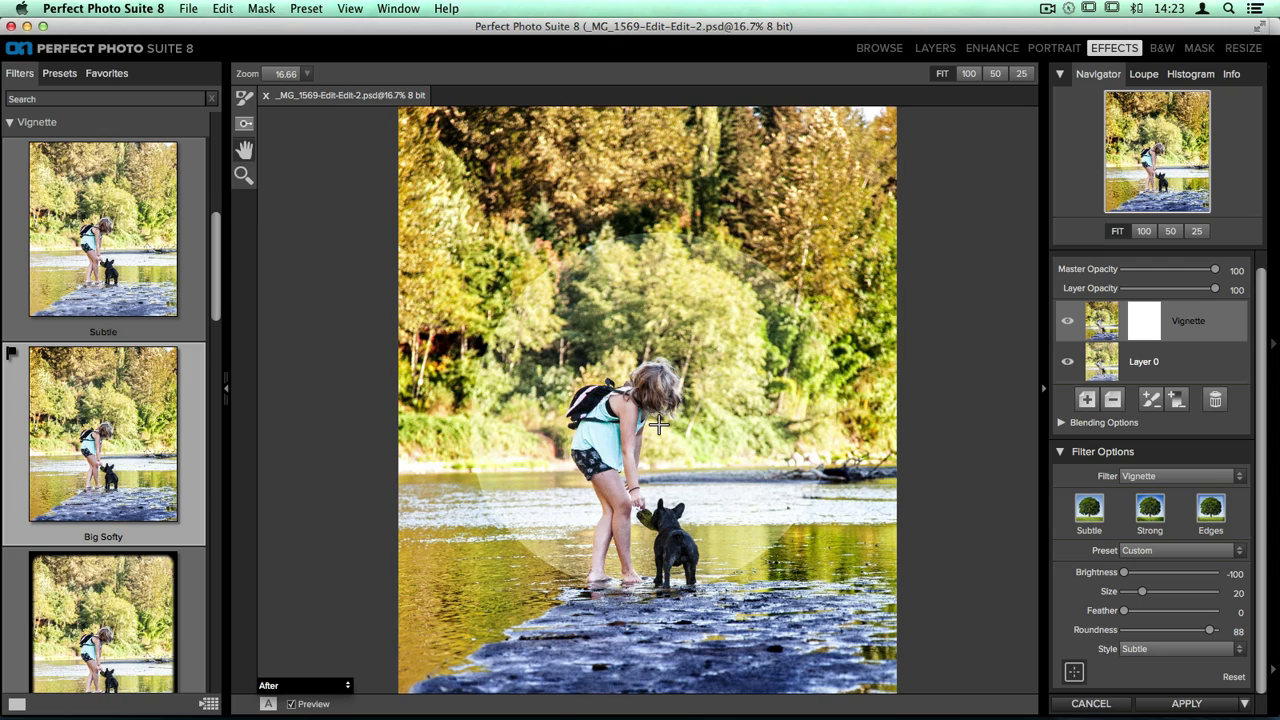
left_click_drag(657, 432, 641, 477)
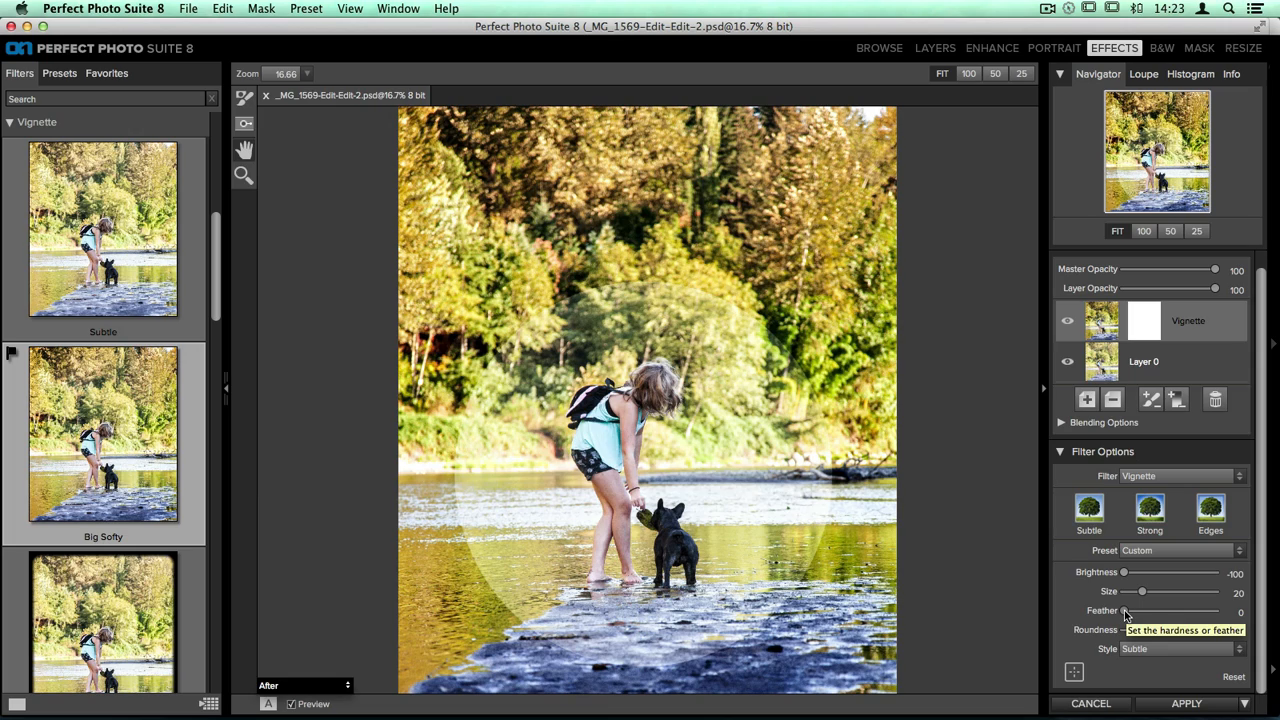
Set the vignette's Feather to 78 and choose the Subtle style
left_click_drag(1125, 614, 1198, 619)
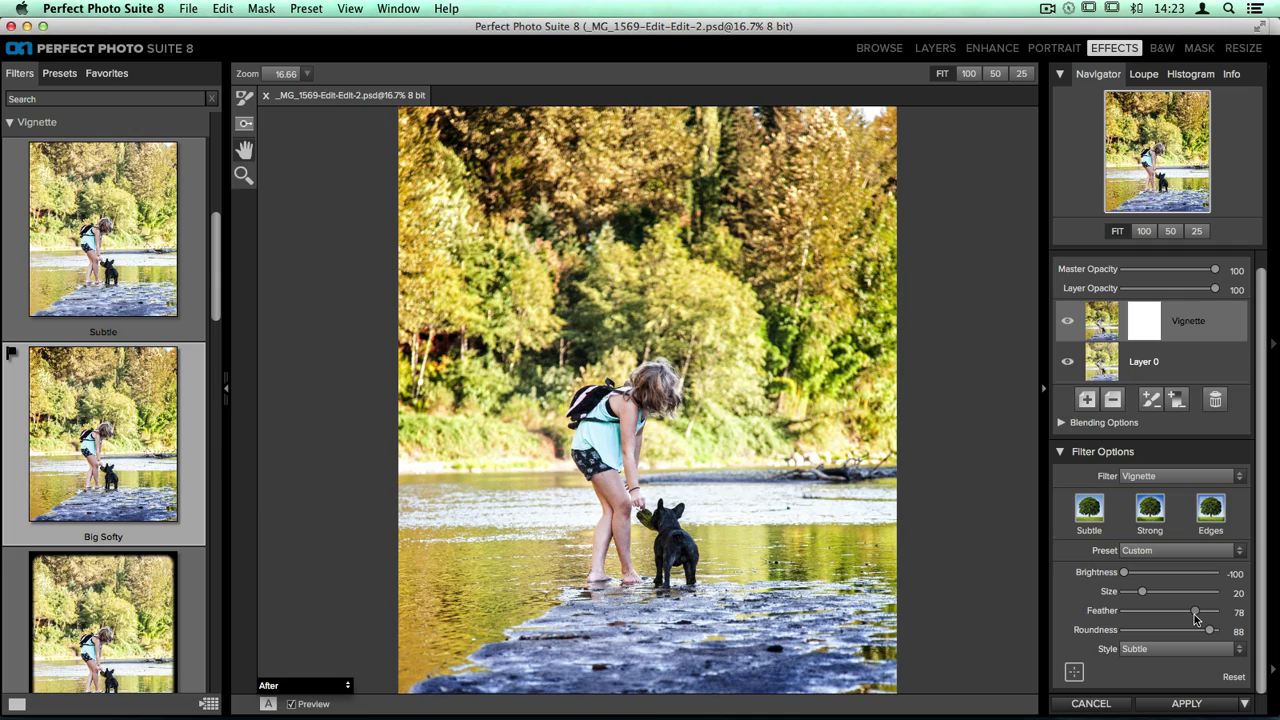
left_click(1151, 651)
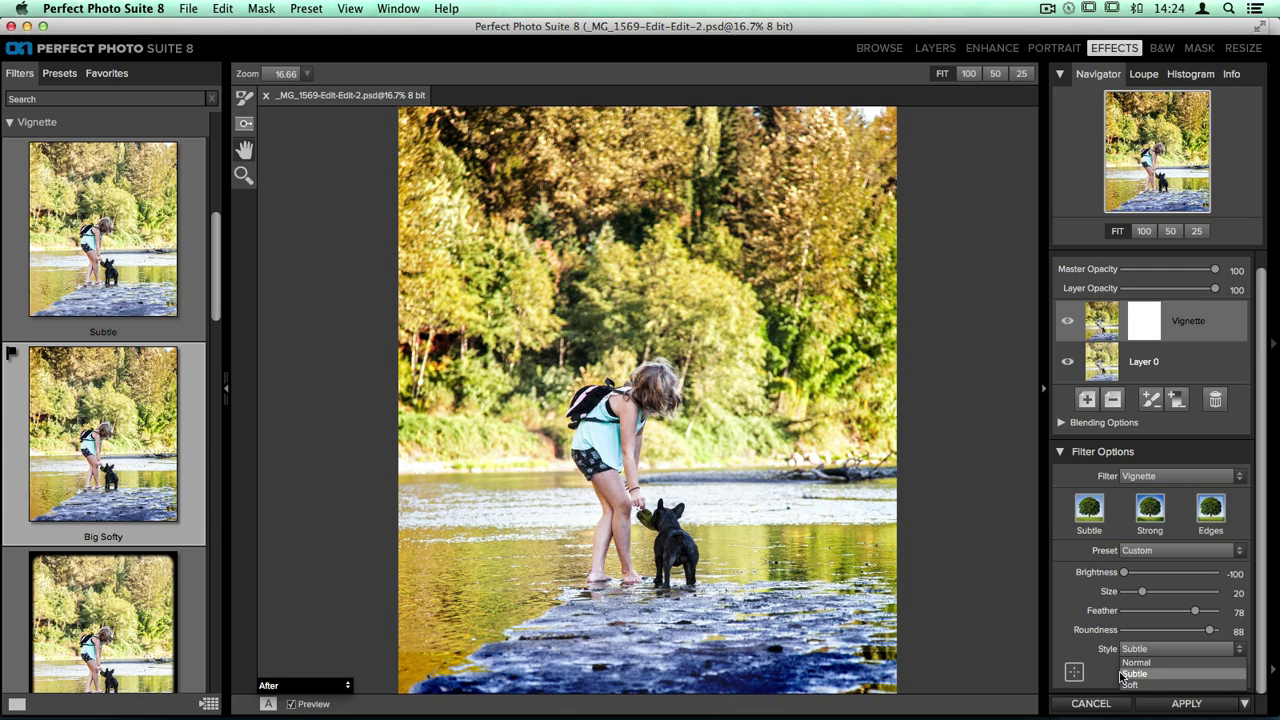
left_click(1122, 676)
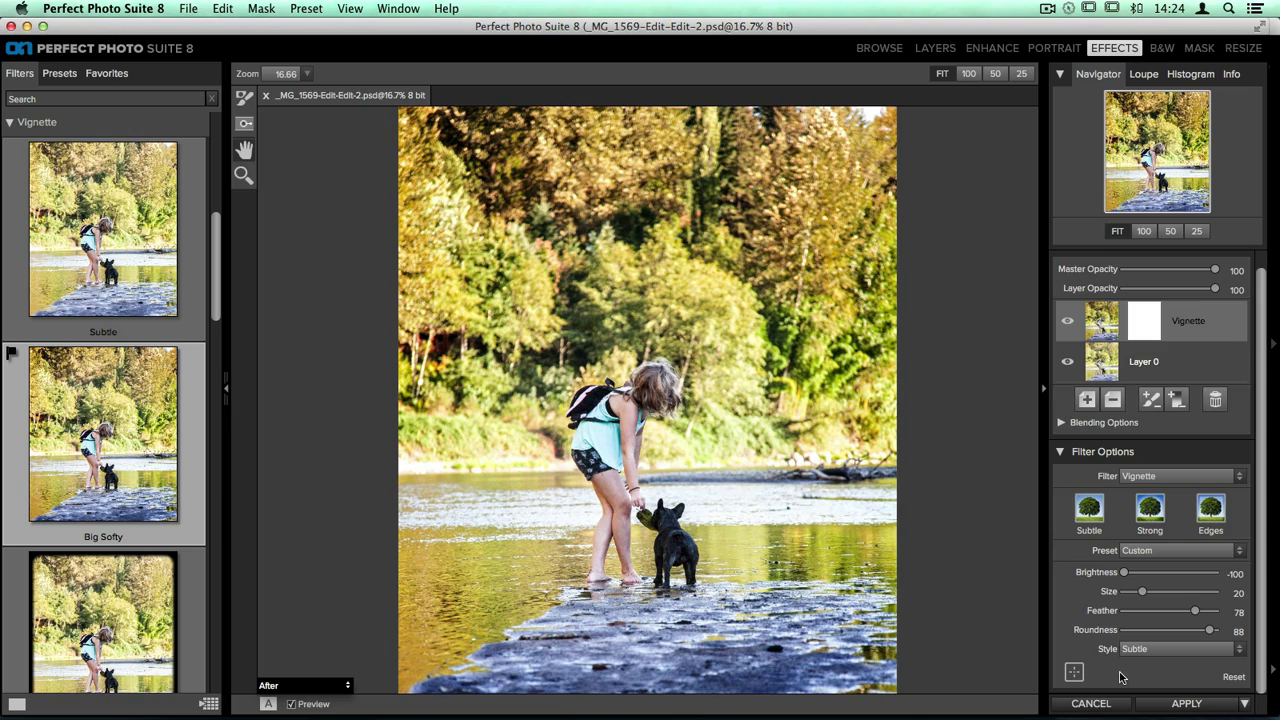
Add a new filter layer above the Vignette and apply the 85 Warming photo filter to it
scroll(1131, 540, "up", 1)
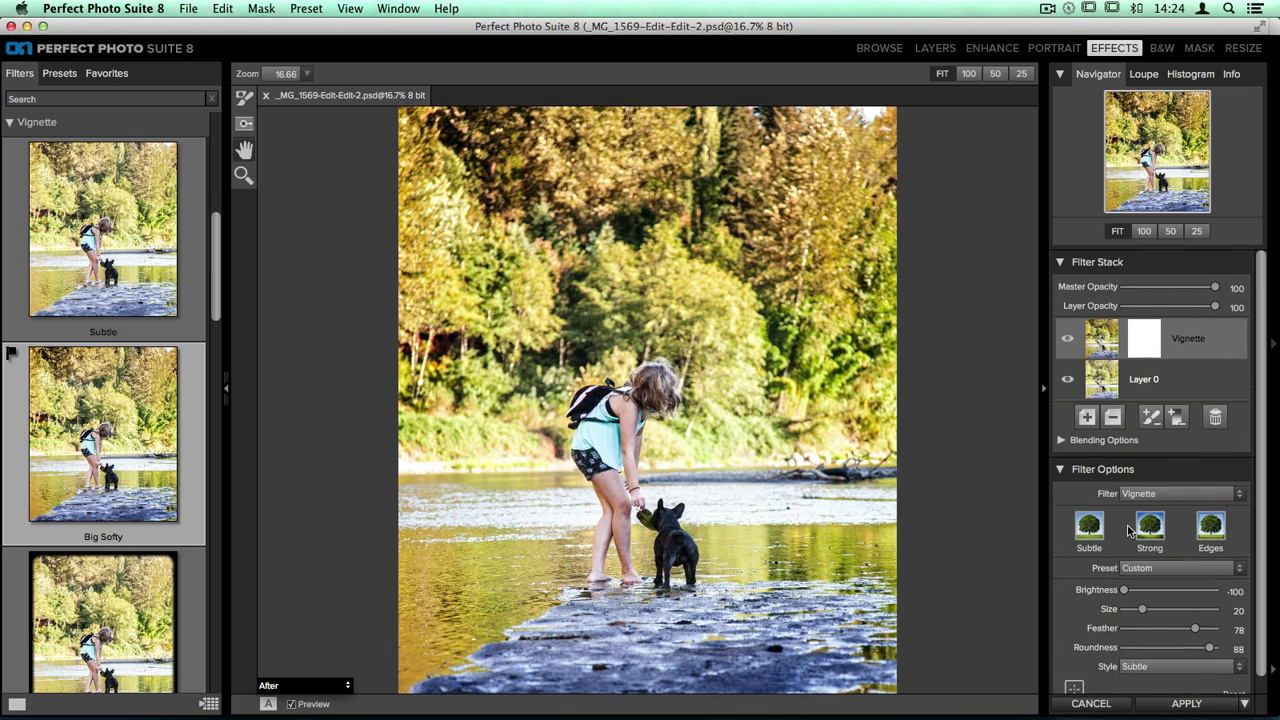
left_click(1090, 425)
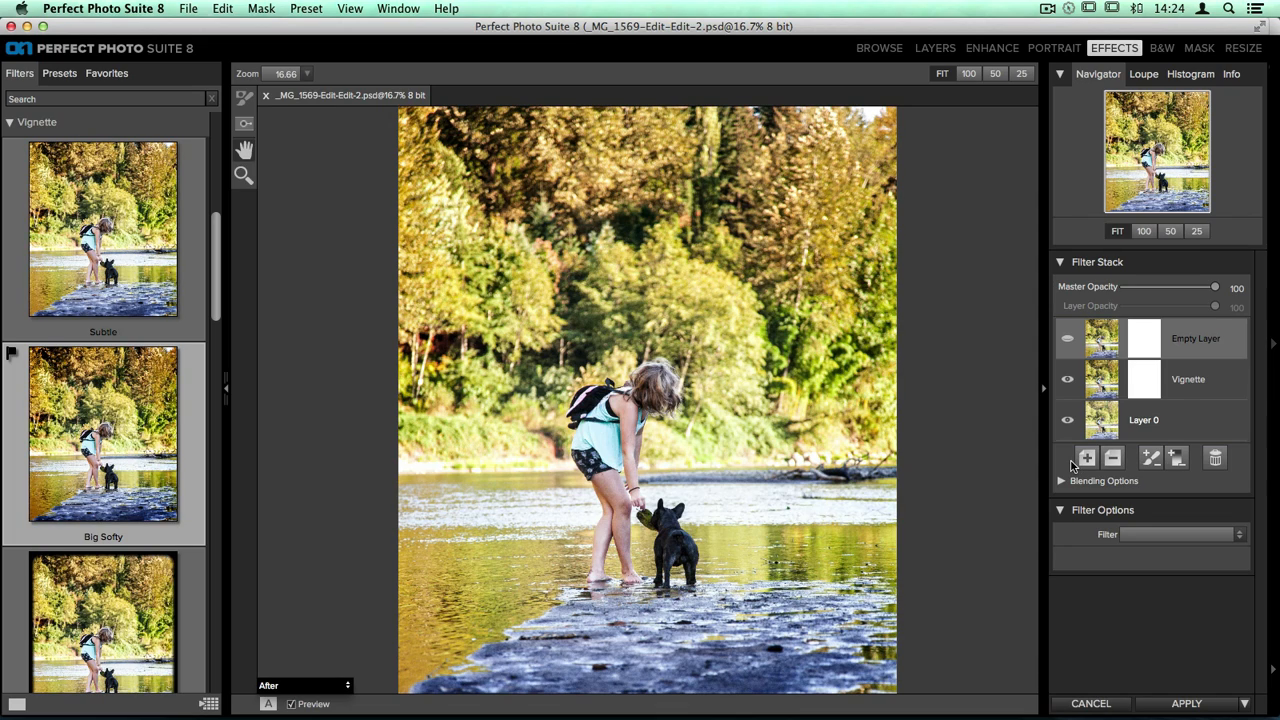
left_click(37, 124)
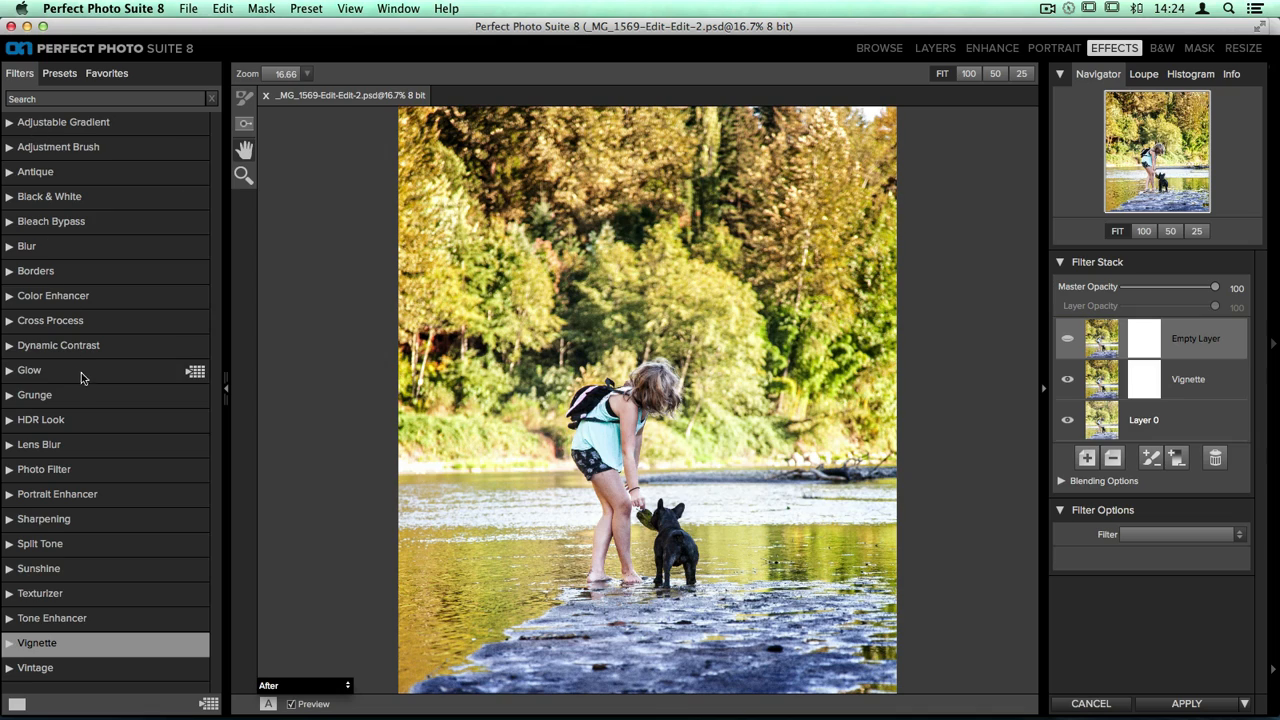
left_click(20, 470)
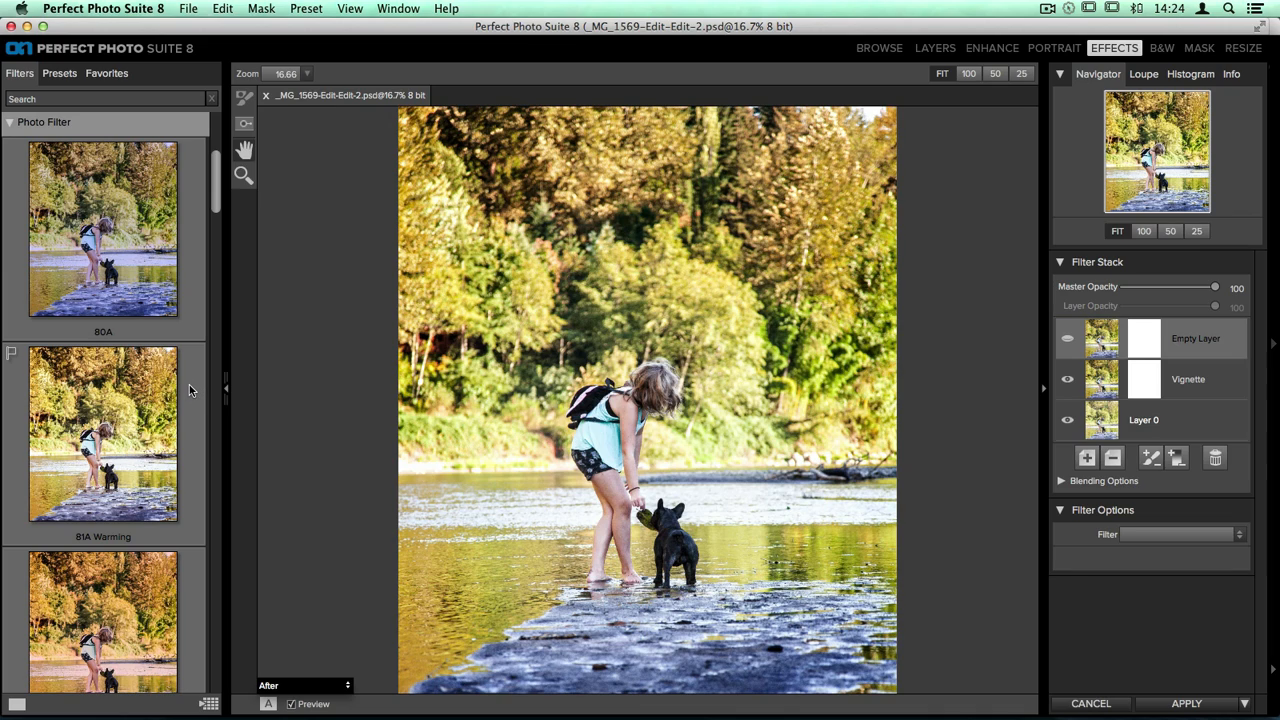
scroll(189, 390, "down", 5)
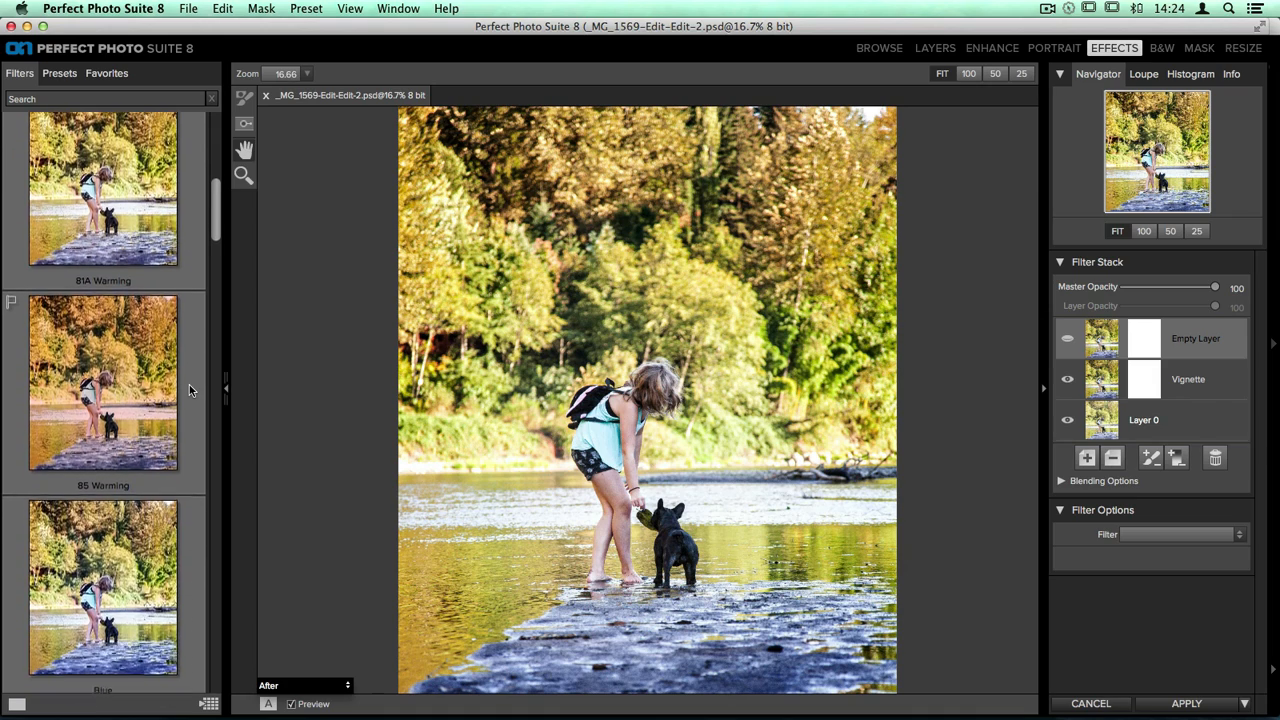
scroll(189, 384, "down", 2)
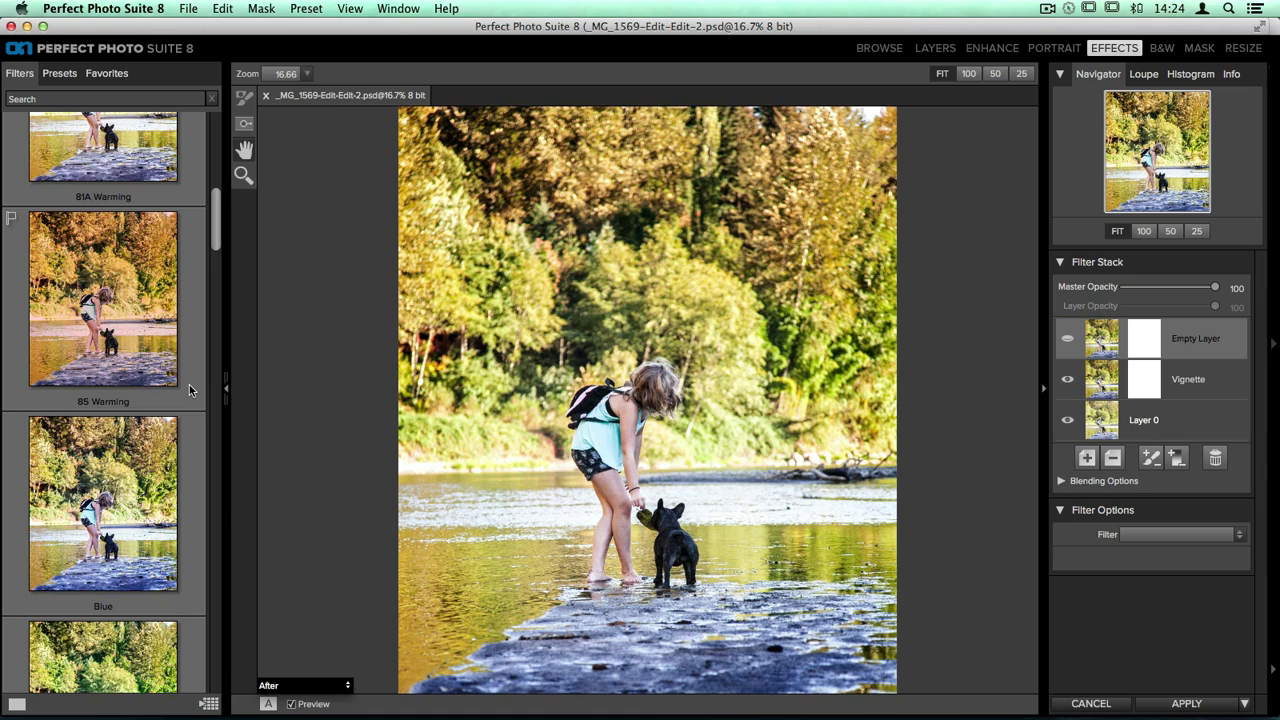
left_click(178, 328)
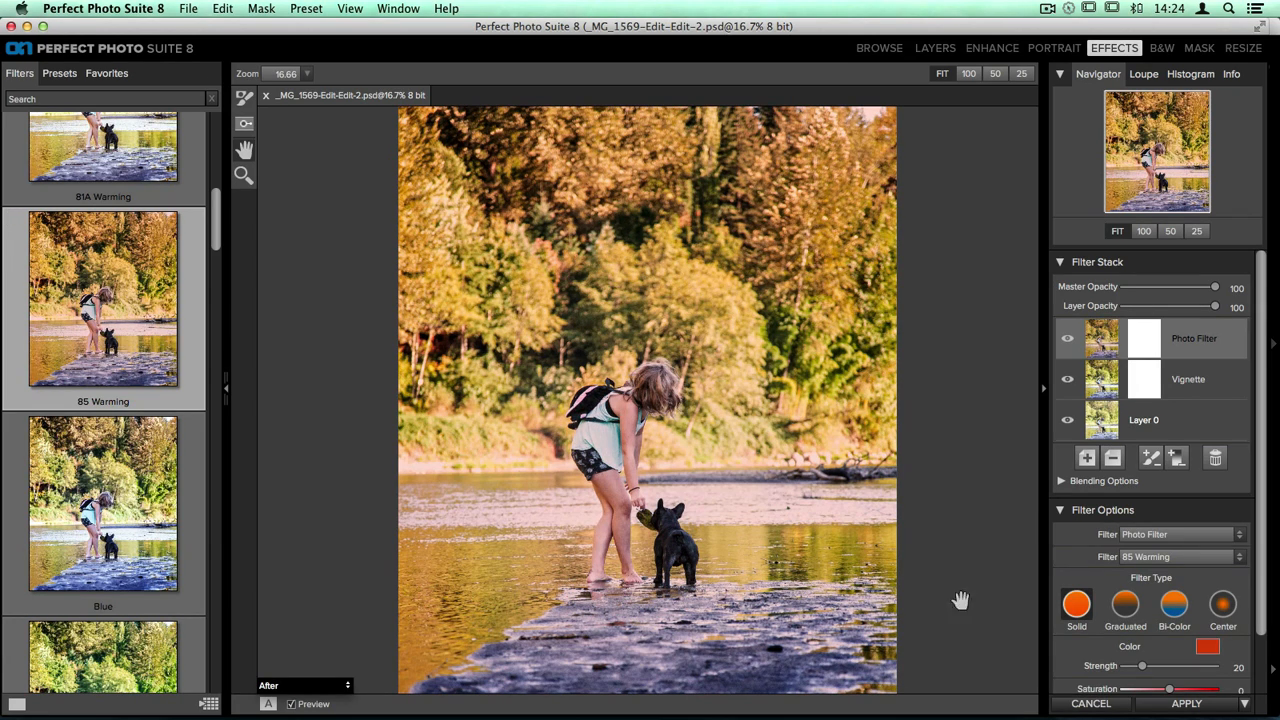
Change the photo filter's color to a muted orange with Hue 26, Saturation 69% and Brightness 74%
scroll(1095, 605, "down", 3)
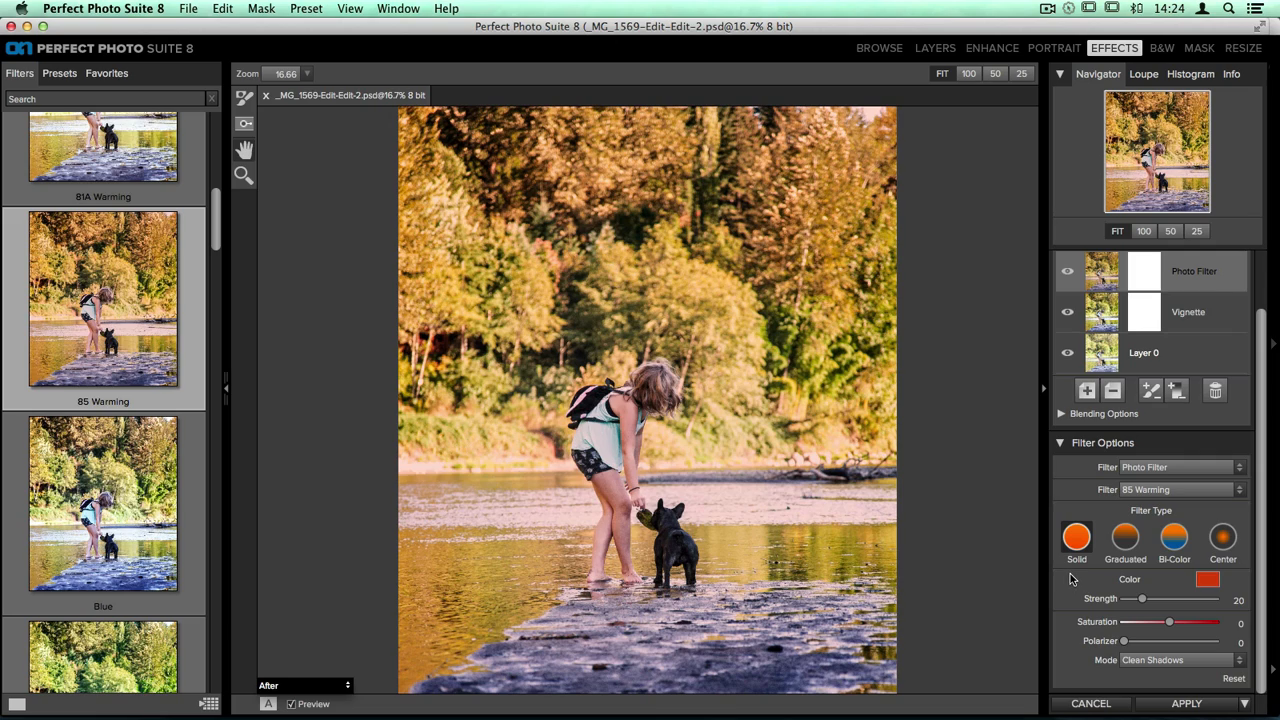
left_click(1208, 581)
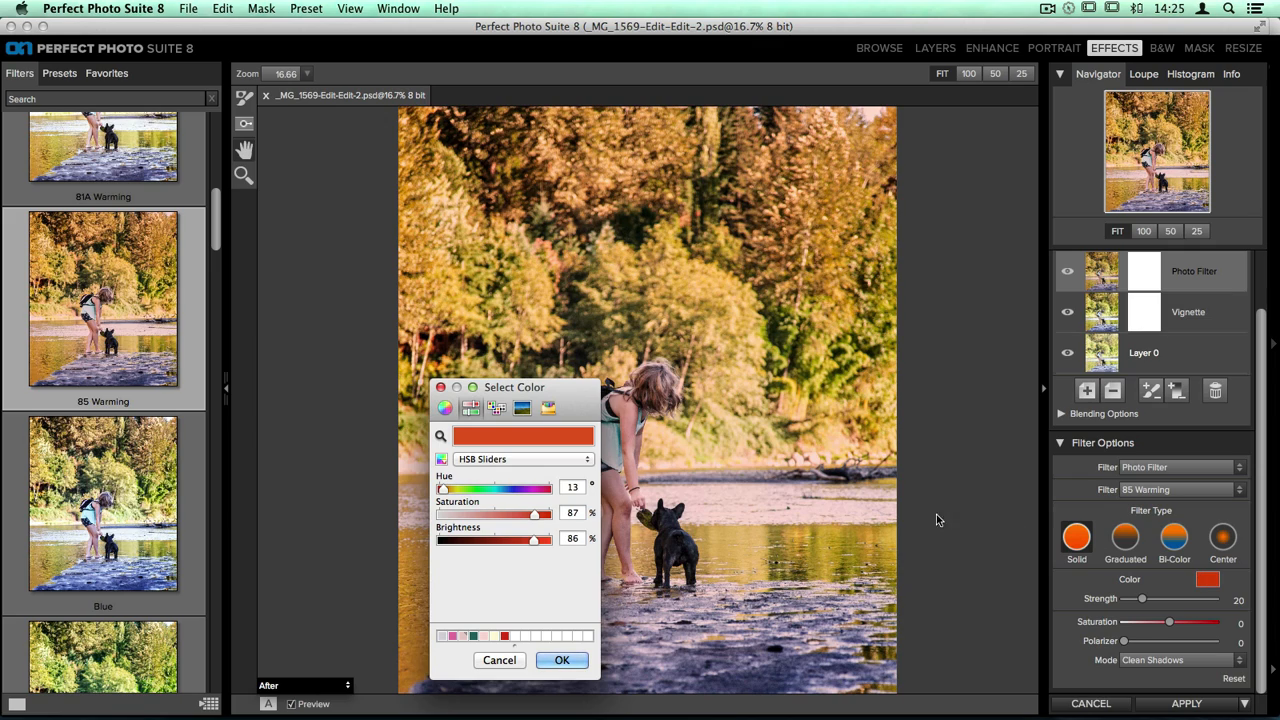
left_click(444, 491)
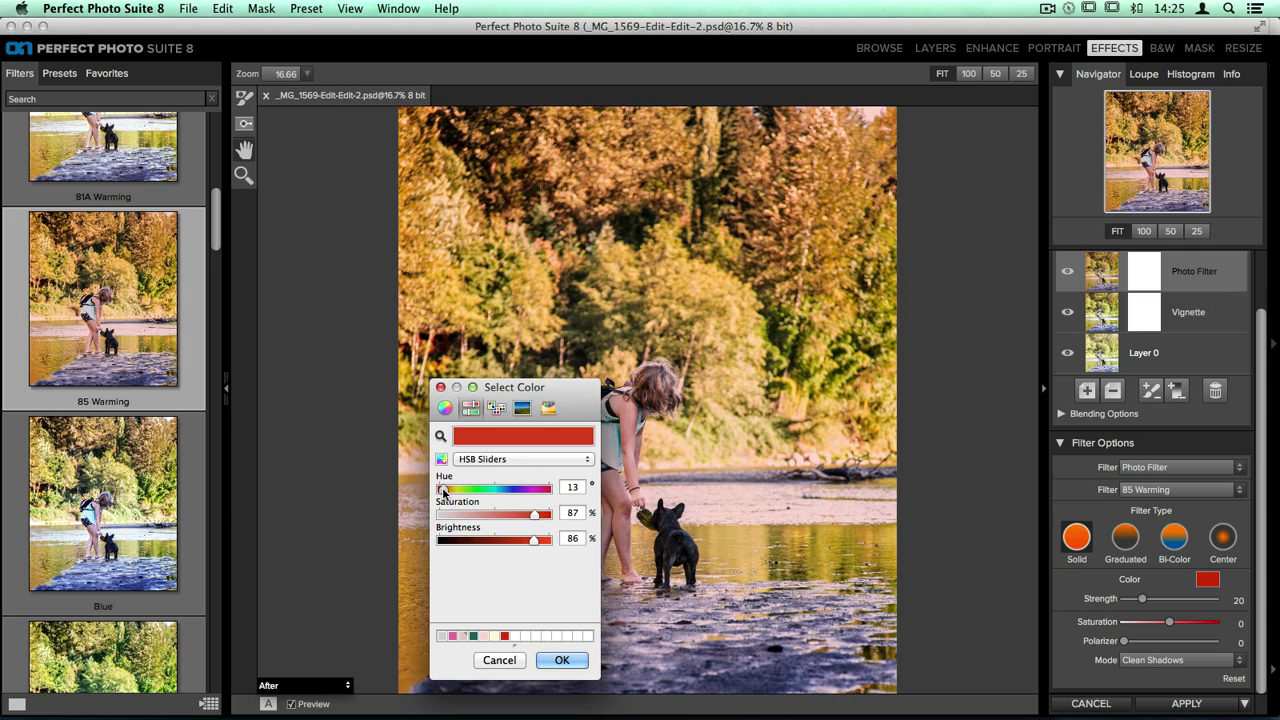
left_click_drag(444, 491, 449, 491)
left_click_drag(534, 513, 519, 542)
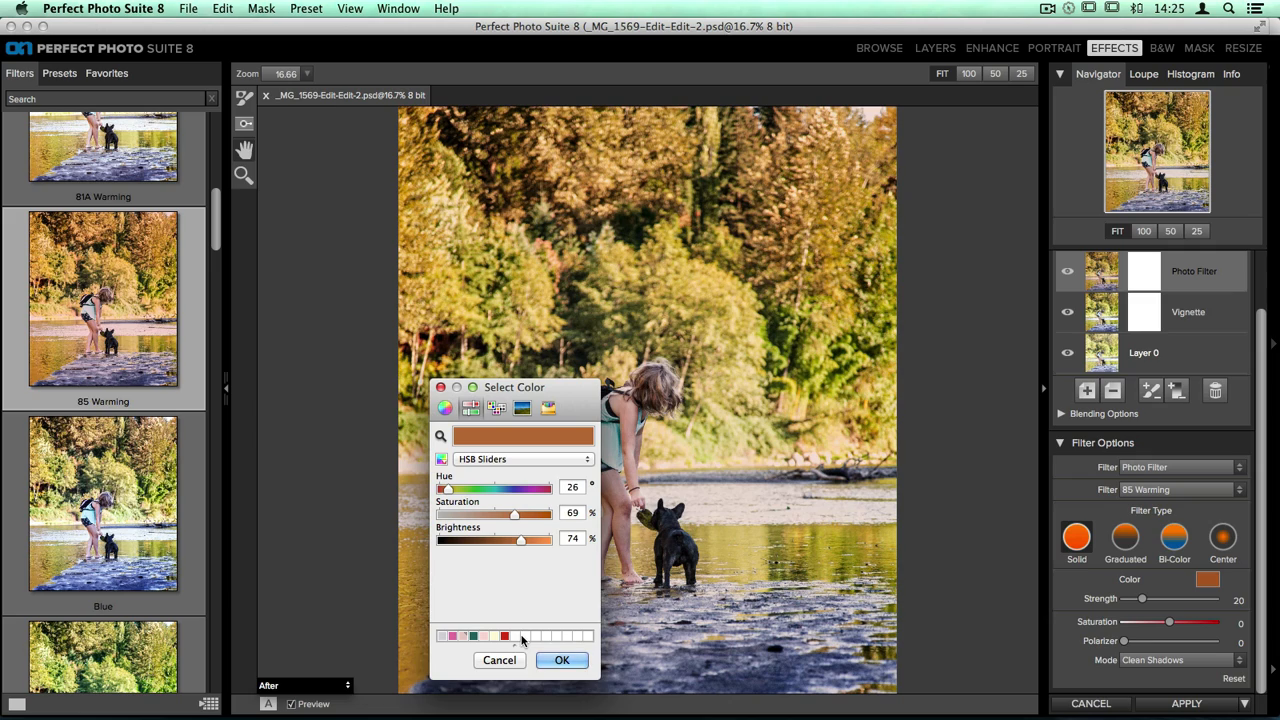
left_click(561, 660)
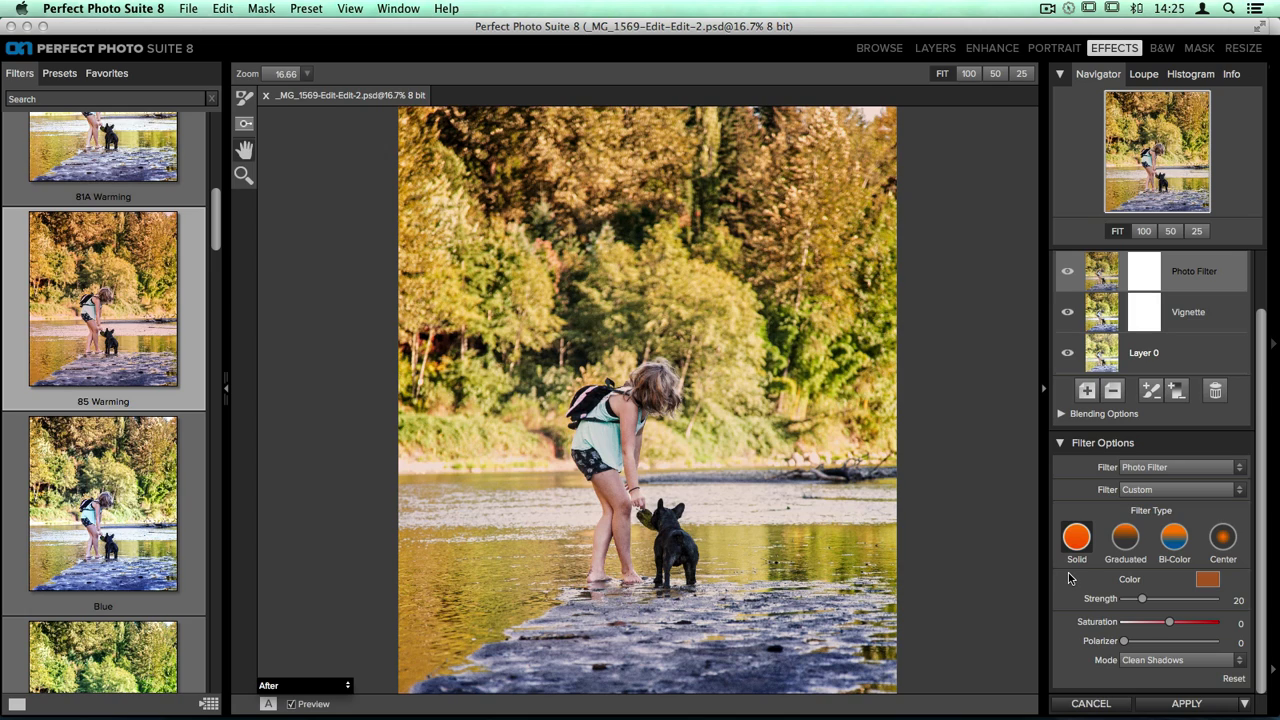
Set the photo filter's Strength to 58 and its Mode to Strong
left_click_drag(1141, 598, 1177, 606)
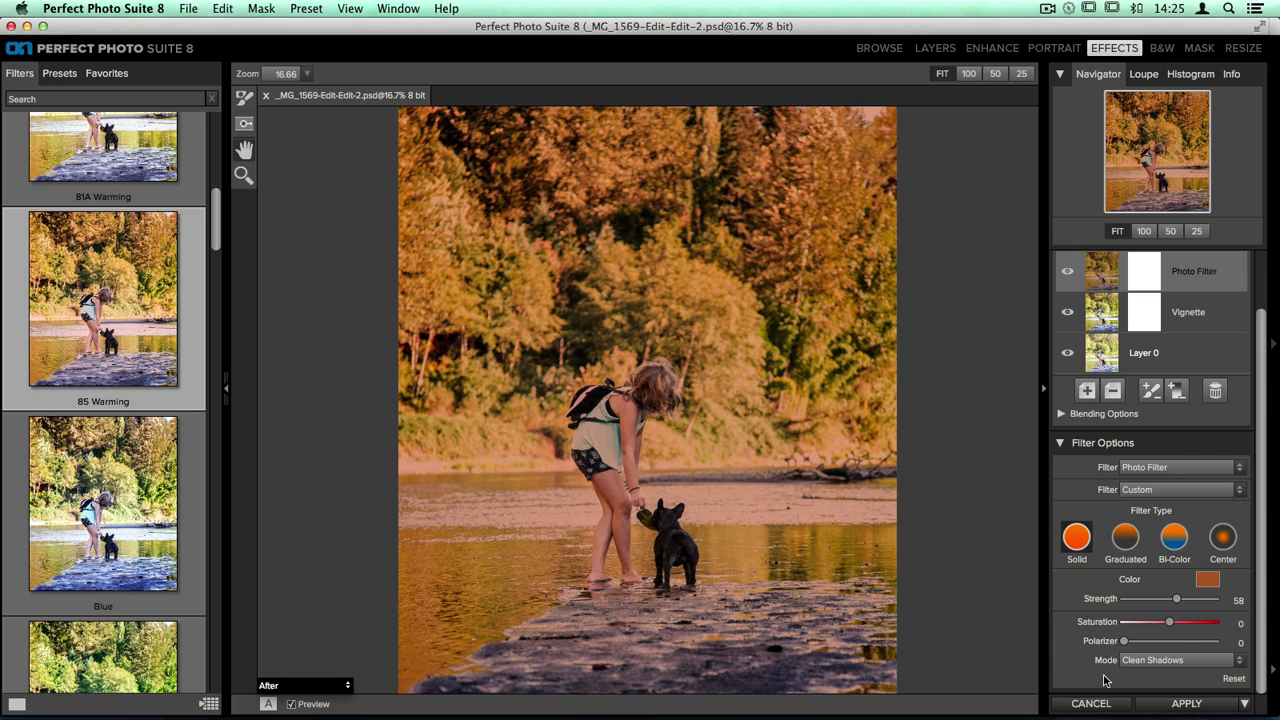
left_click(1185, 662)
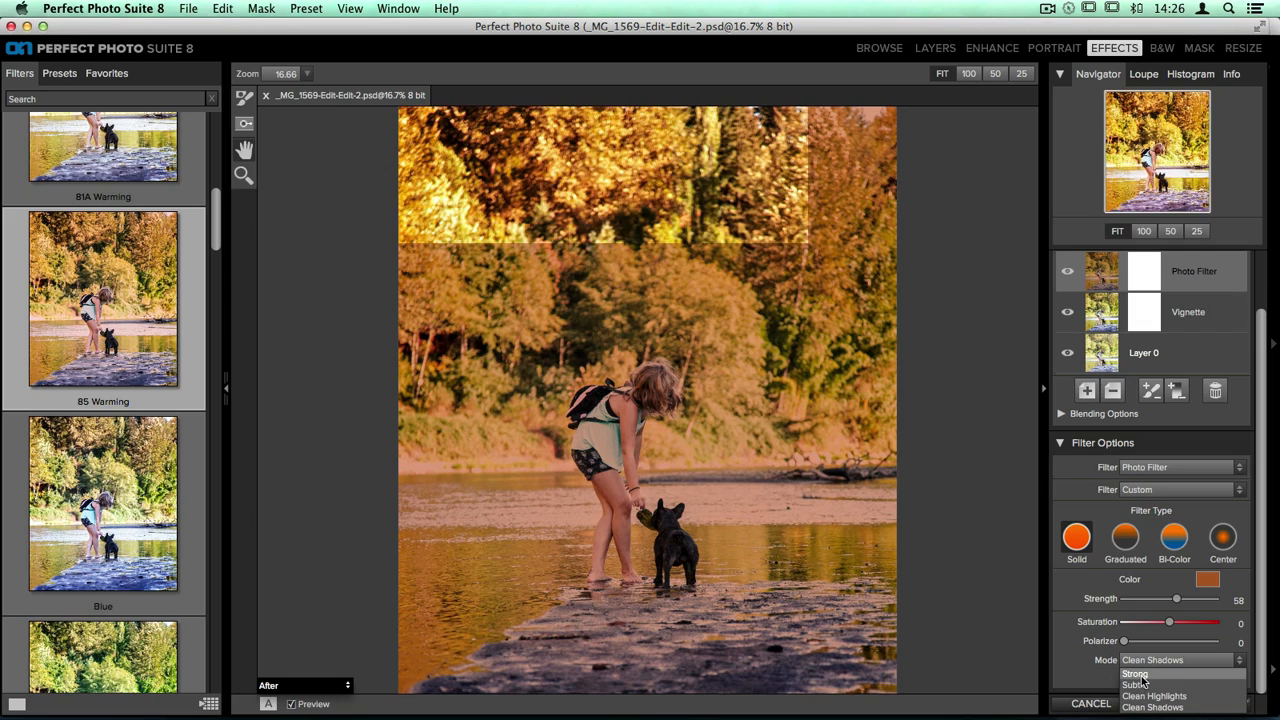
left_click(1141, 677)
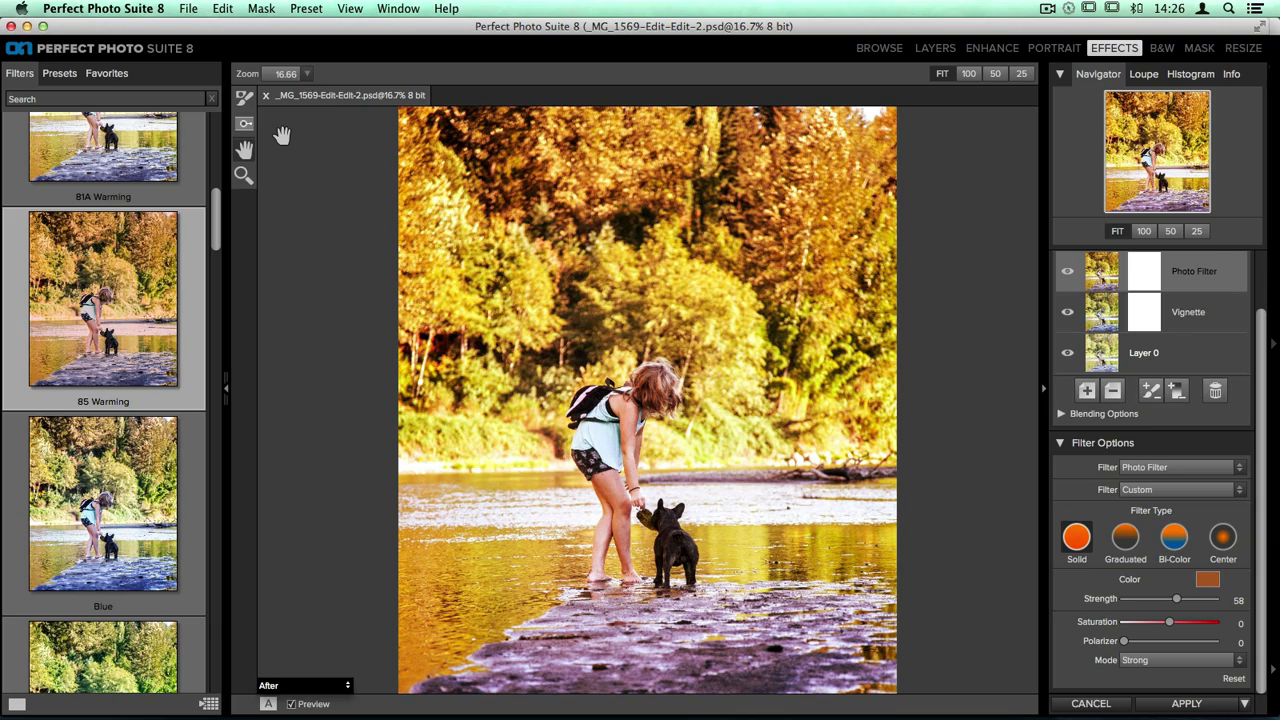
Mask the Photo Filter layer with the Vignette preset of the Masking Bug, placed over the woman
left_click(244, 123)
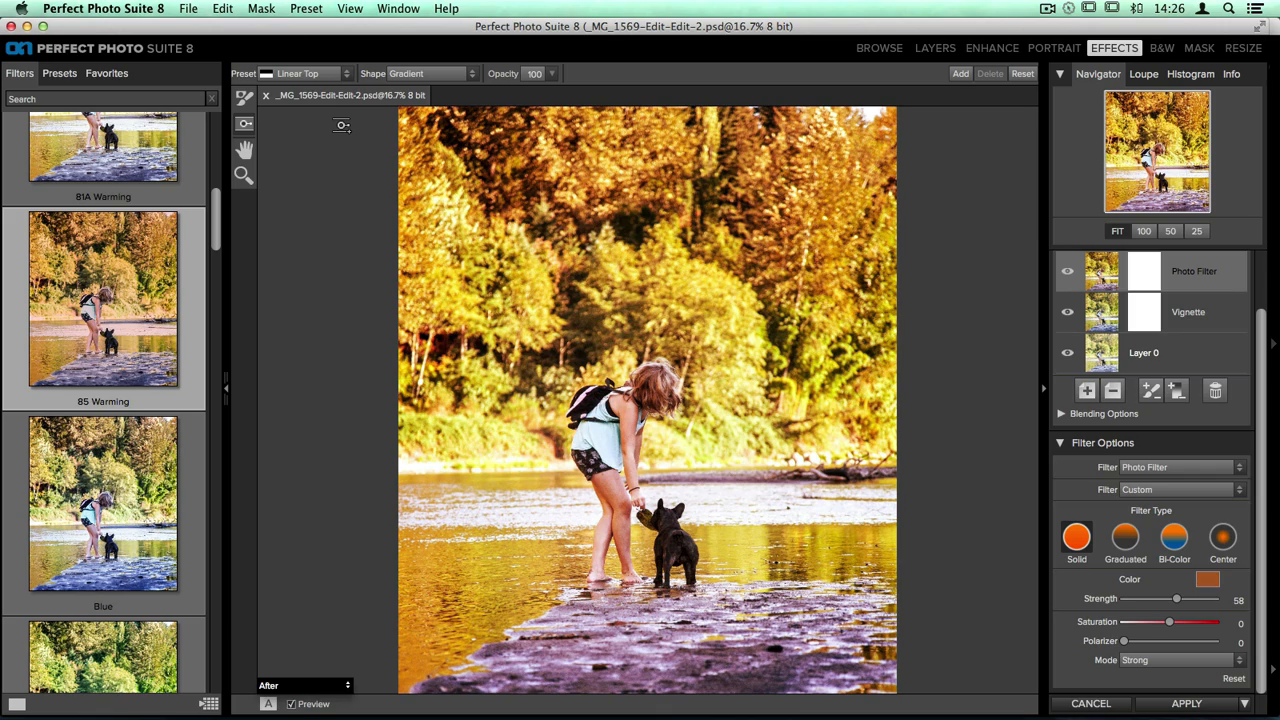
left_click(346, 73)
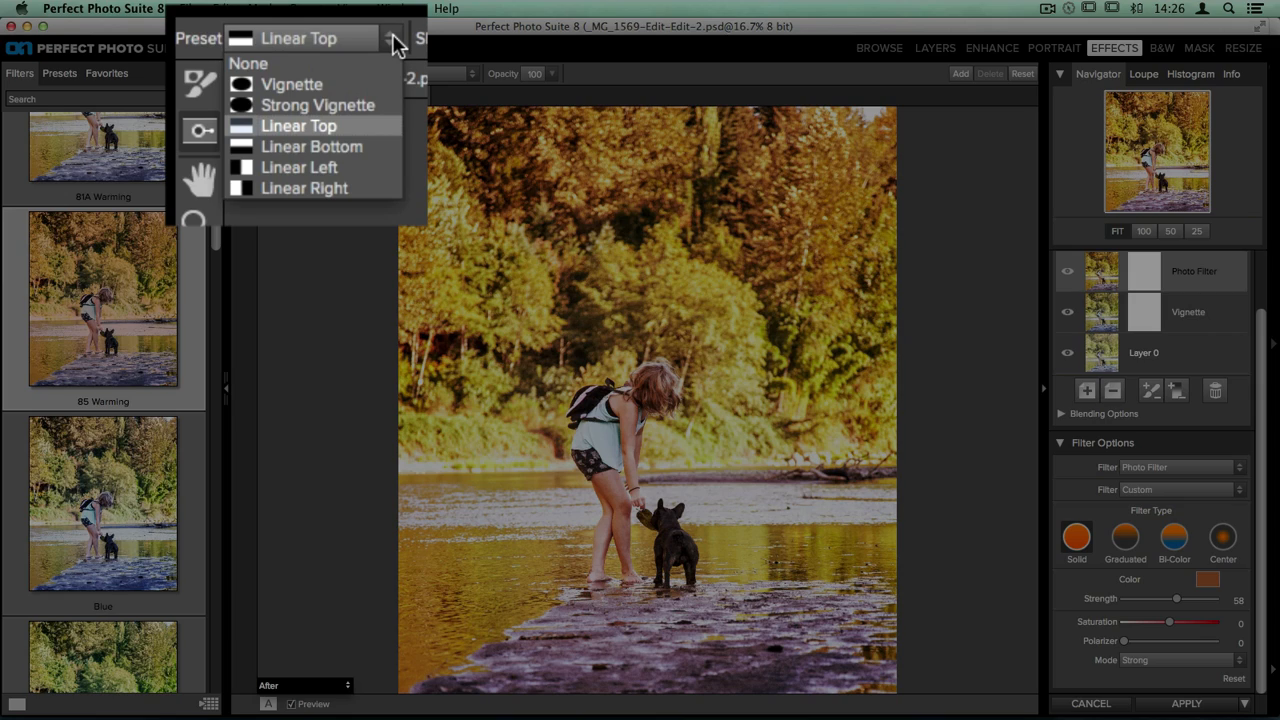
left_click(318, 81)
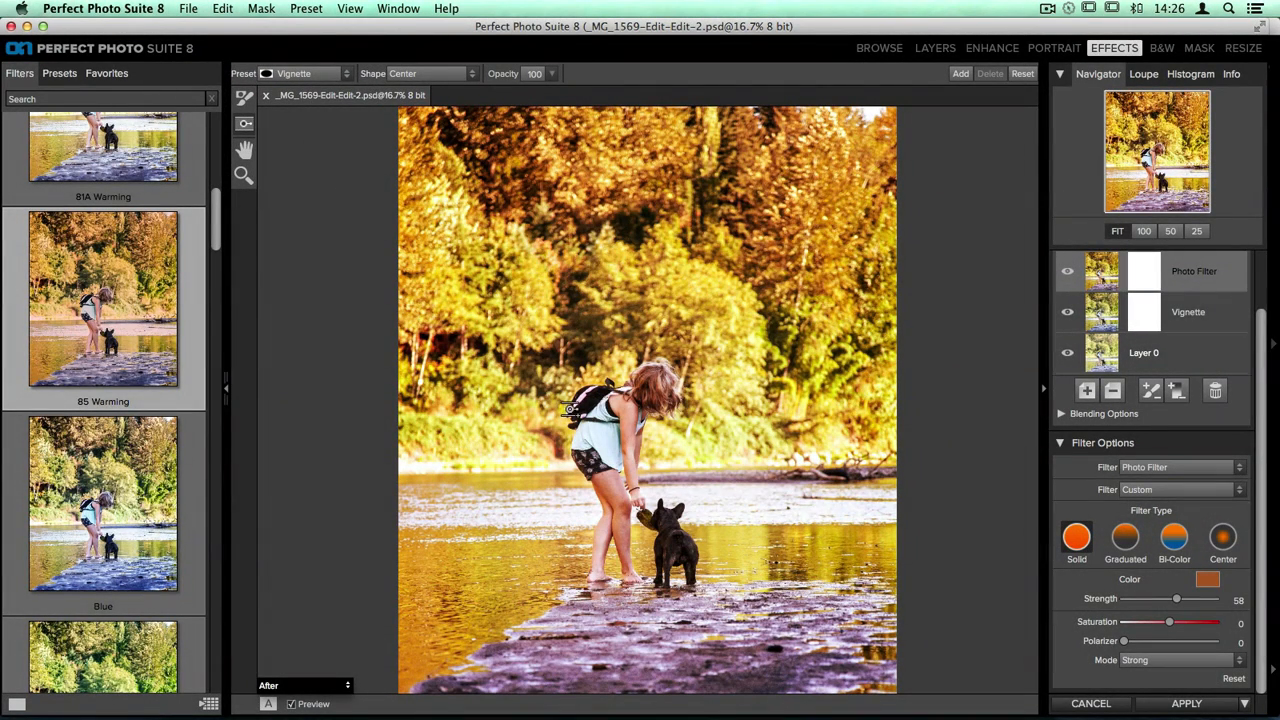
left_click(646, 446)
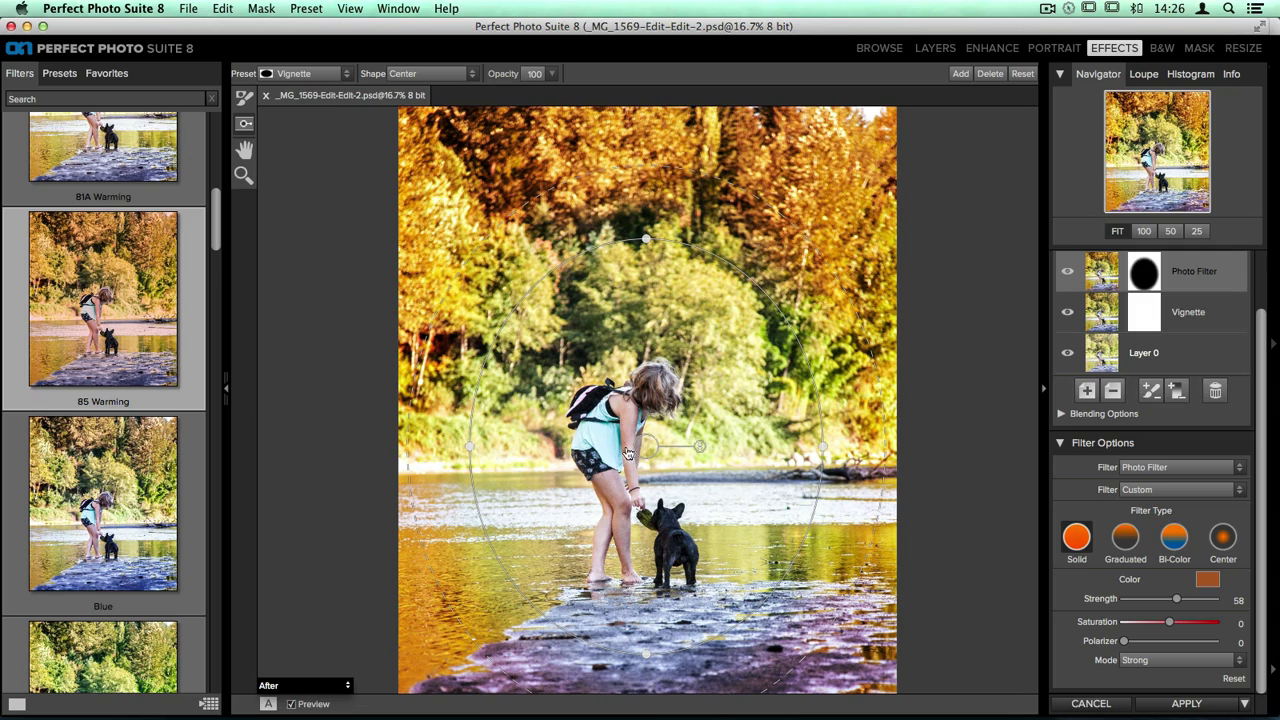
Move the round mask slightly down, shrink its inner circle around the woman and dog, and widen its feather beyond the photo's sides
left_click_drag(647, 447, 652, 475)
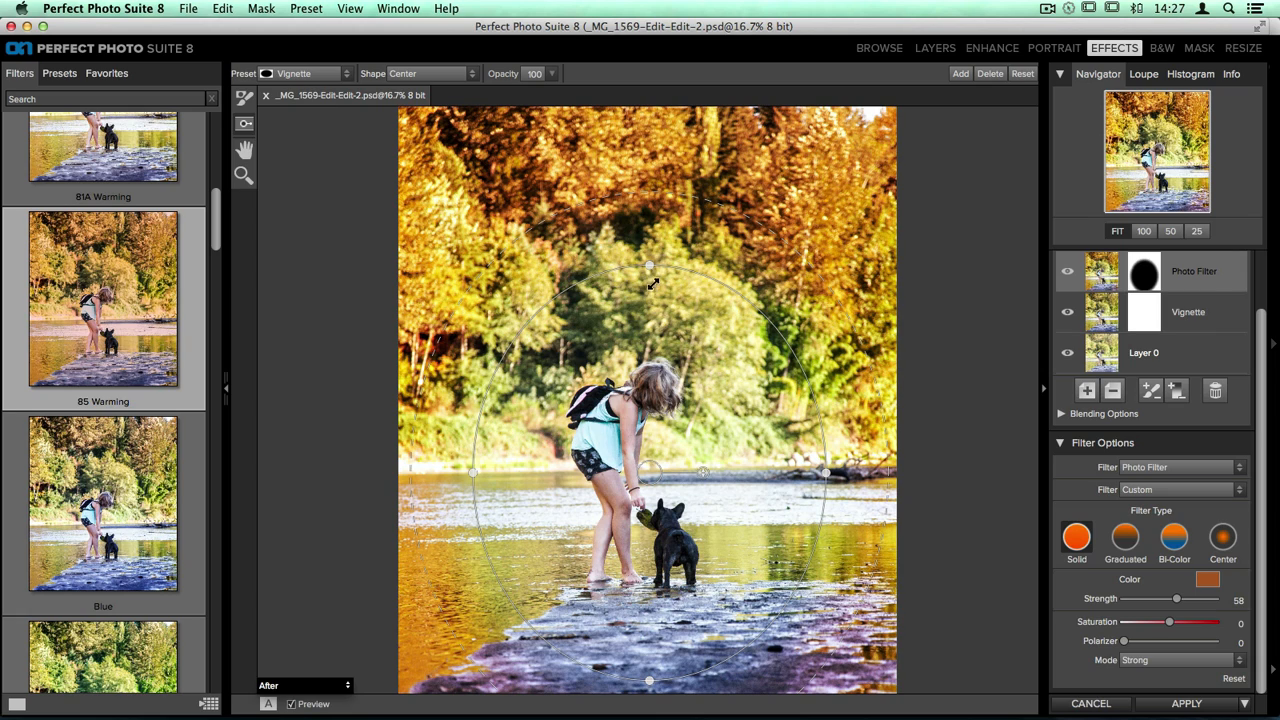
left_click_drag(650, 267, 638, 319)
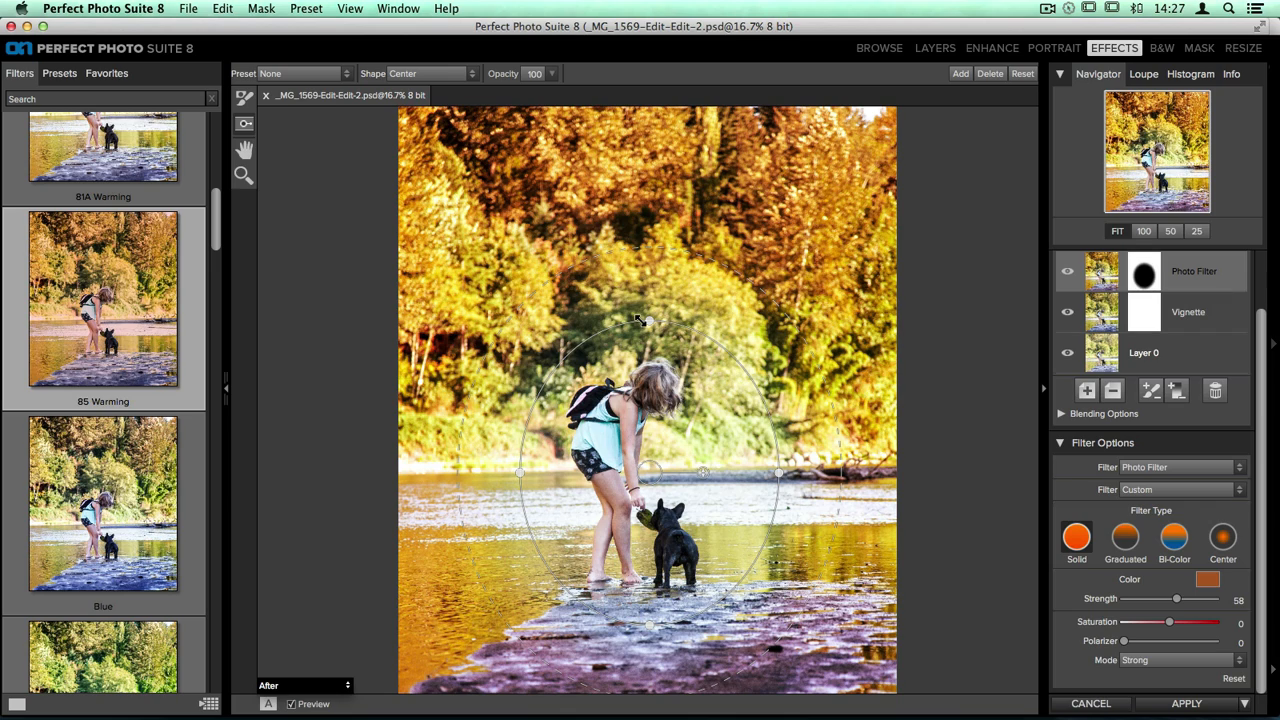
left_click_drag(566, 268, 447, 138)
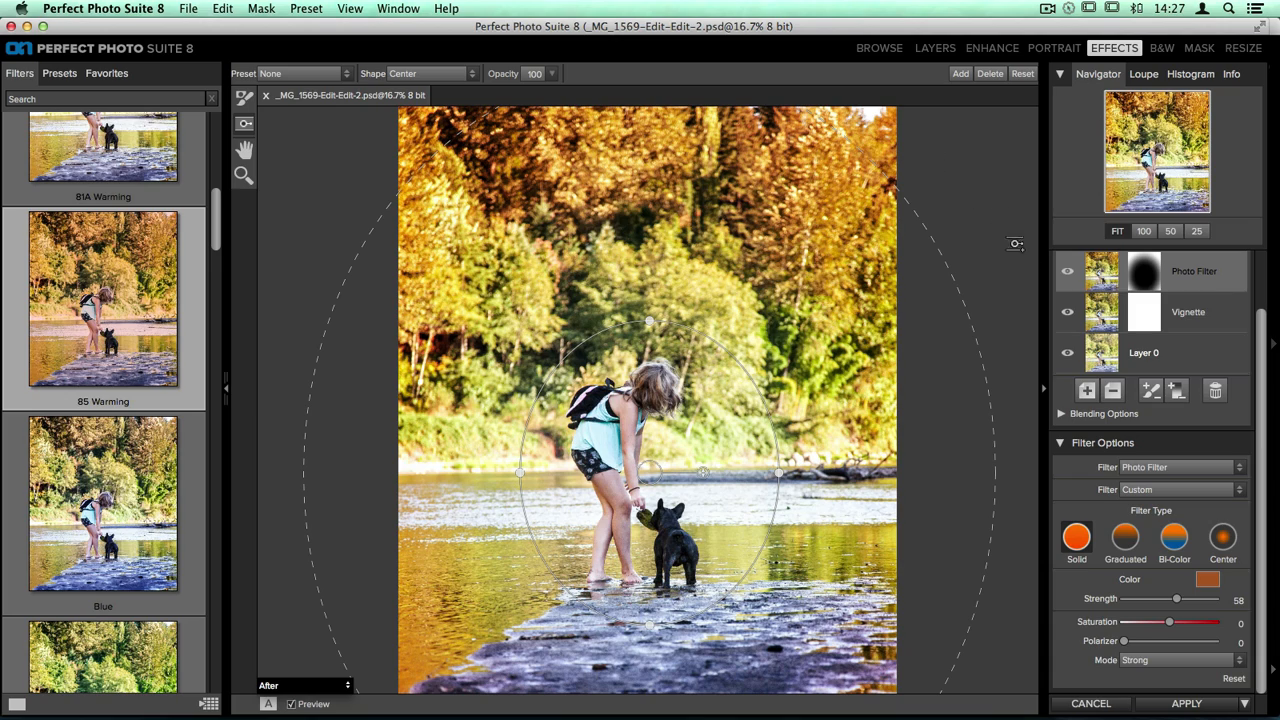
Lower the Photo Filter layer's opacity to 56
scroll(1190, 318, "up", 2)
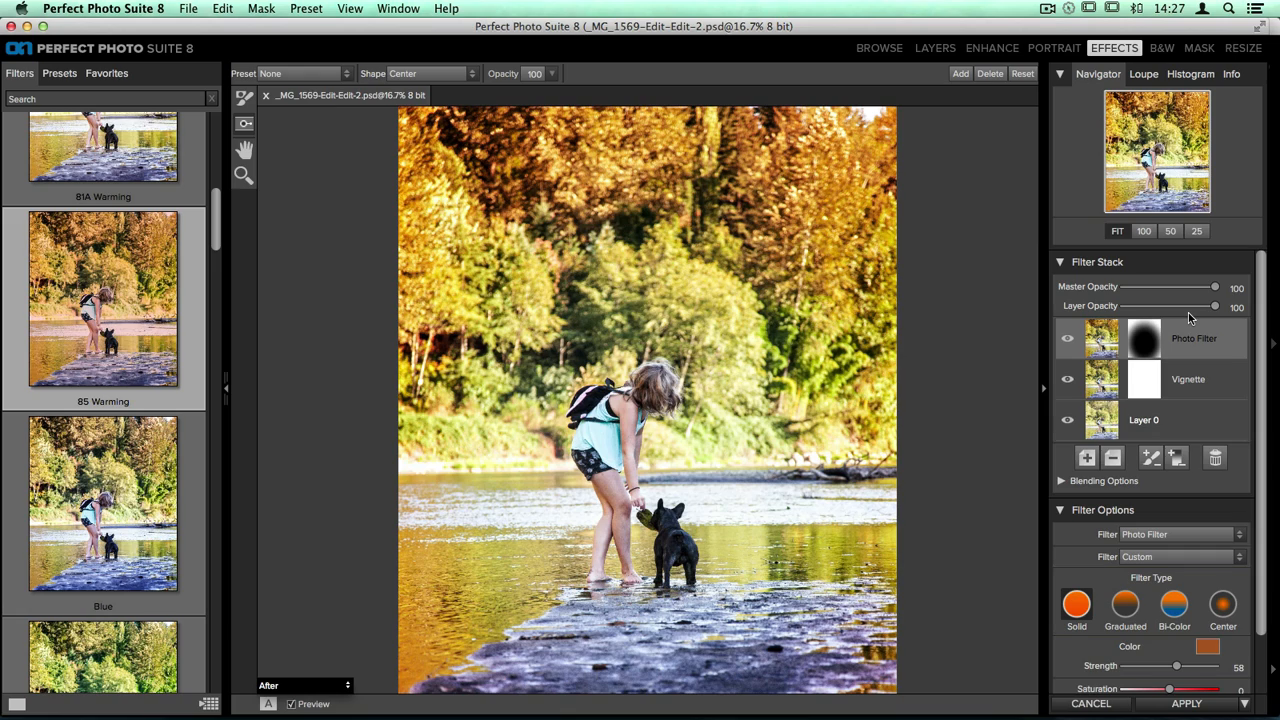
left_click_drag(1213, 311, 1175, 311)
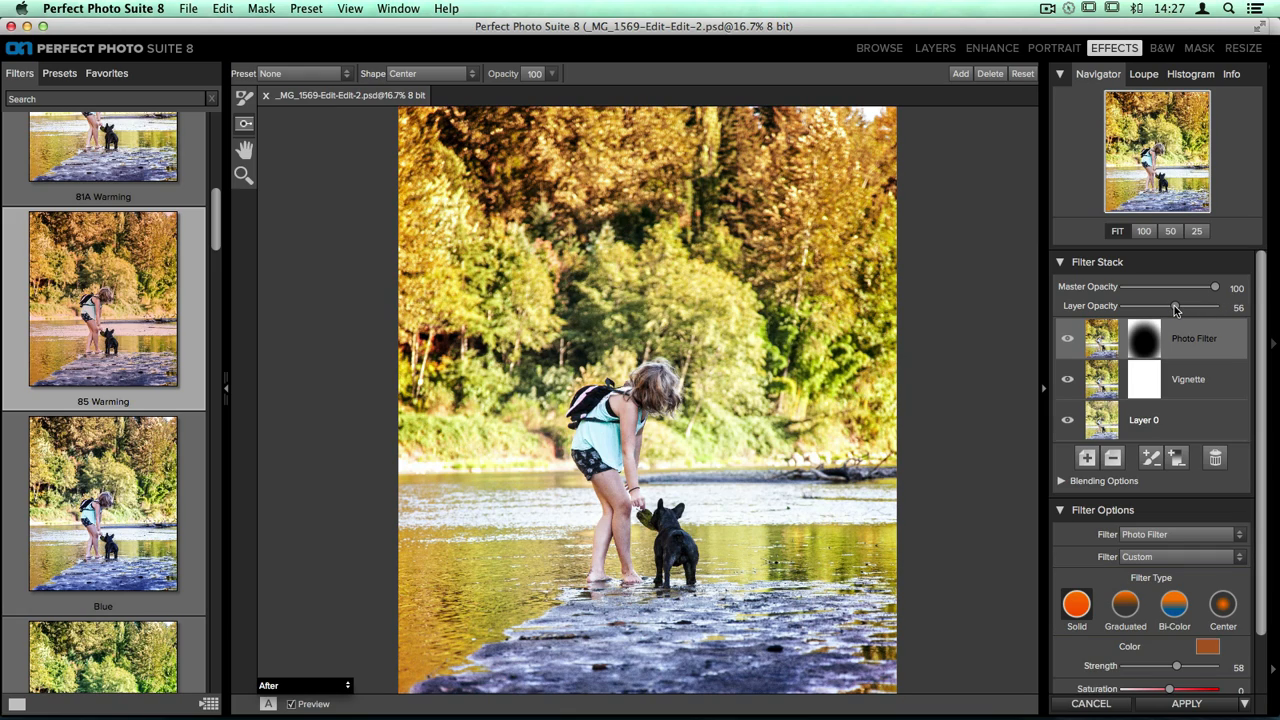